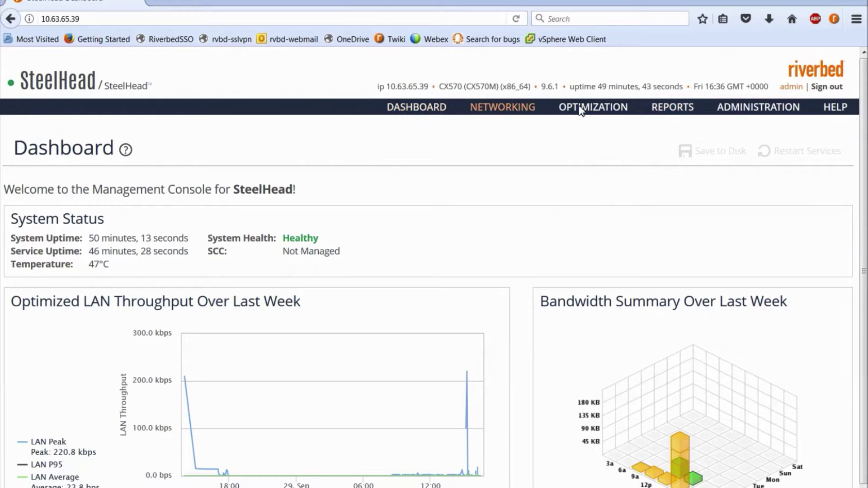
Go to Reports > Diagnostics > System Dumps, where one uploaded 38.5 MB dump is listed
{"action": "left_click", "coordinate": [664, 110]}
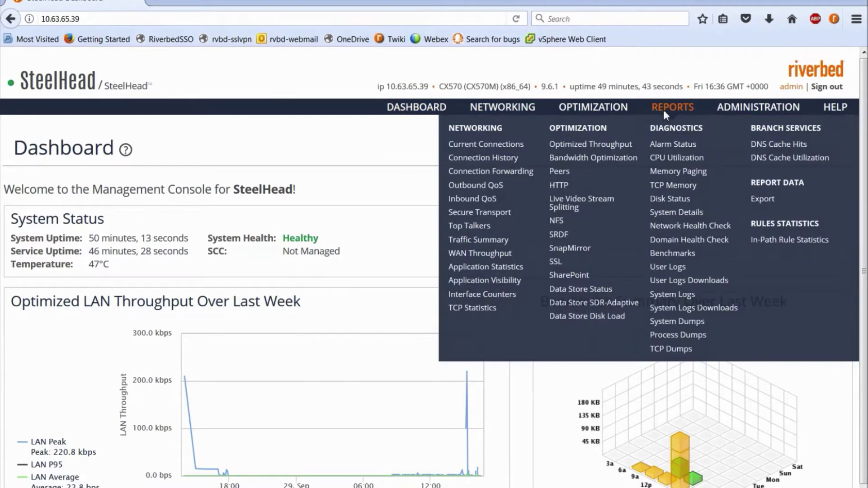
{"action": "left_click", "coordinate": [688, 326]}
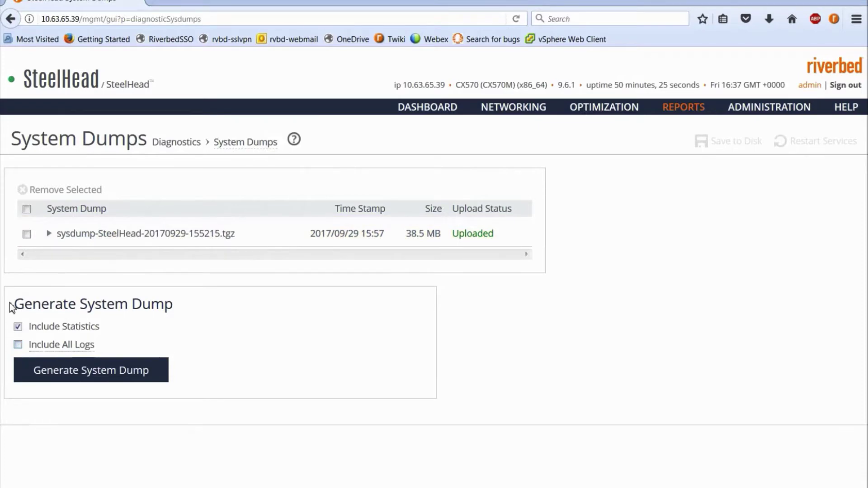
Toggle Include Statistics and Include All Logs, then generate dump sysdump-SteelHead-20170929-163805.tgz
{"action": "left_click_drag", "start_coordinate": [99, 326], "coordinate": [20, 325]}
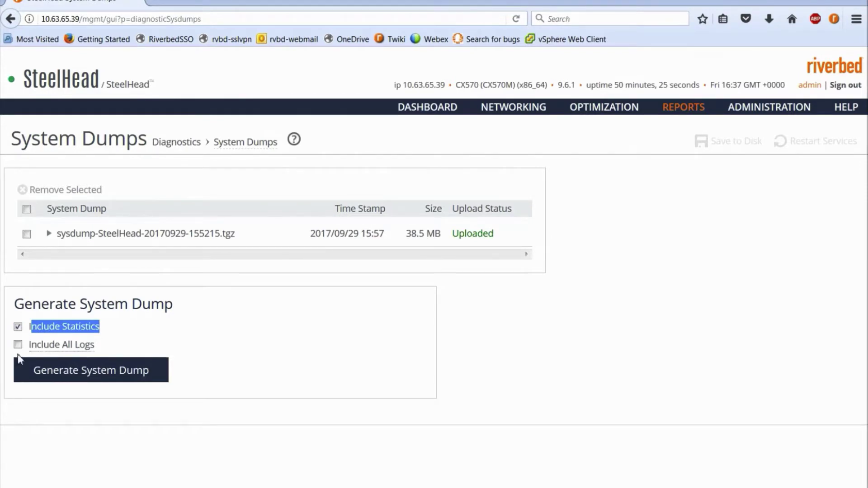
{"action": "left_click", "coordinate": [17, 344]}
{"action": "left_click", "coordinate": [18, 344]}
{"action": "left_click", "coordinate": [17, 327]}
{"action": "left_click", "coordinate": [55, 329]}
{"action": "left_click", "coordinate": [18, 346]}
{"action": "left_click", "coordinate": [108, 332]}
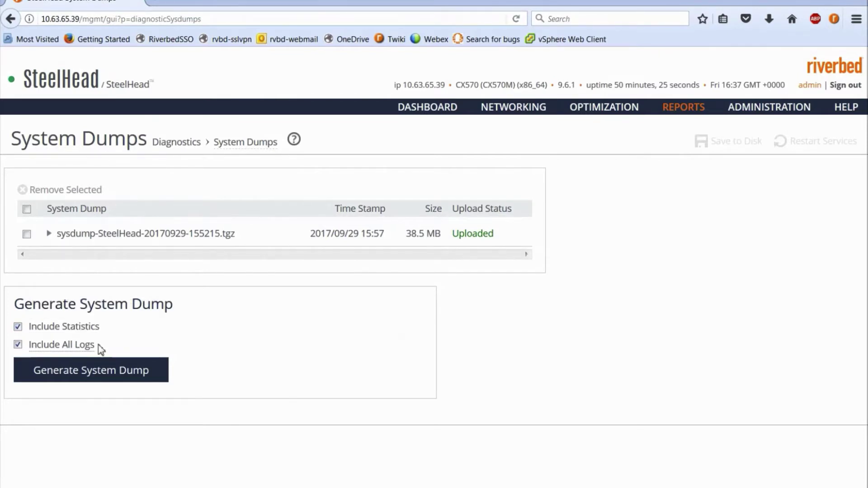
{"action": "left_click", "coordinate": [92, 377]}
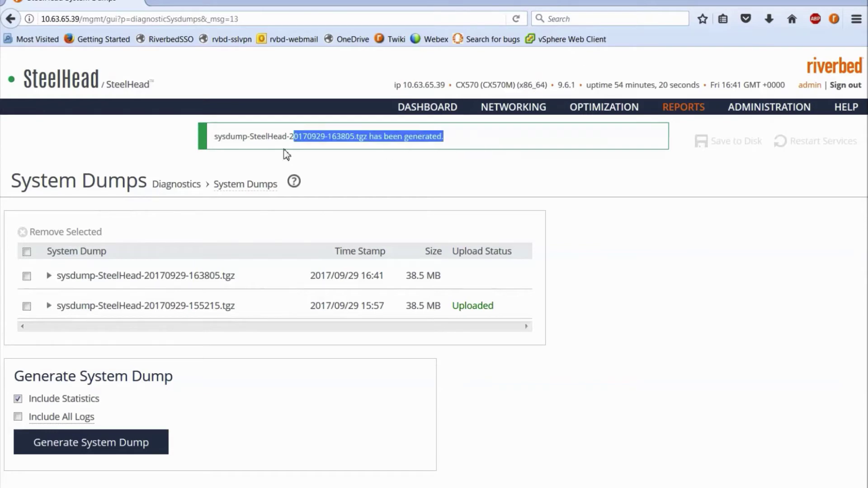
{"action": "left_click_drag", "start_coordinate": [472, 139], "coordinate": [215, 139]}
{"action": "left_click", "coordinate": [543, 144]}
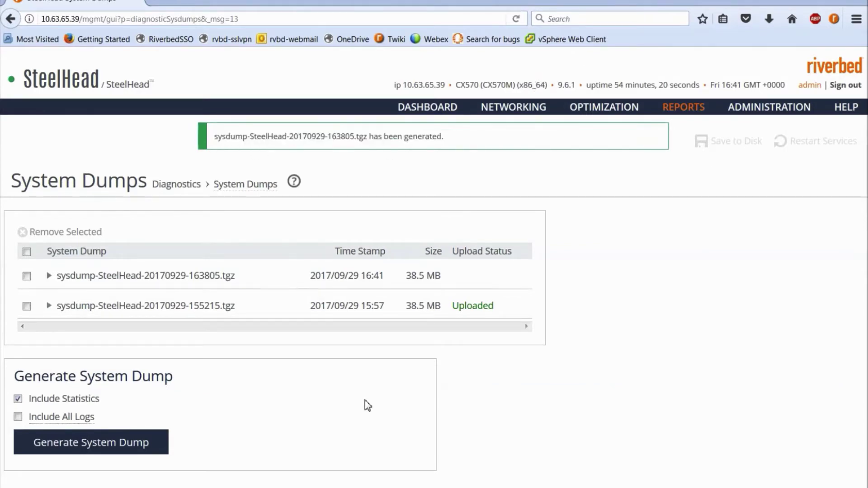
{"action": "mouse_move", "coordinate": [448, 278]}
{"action": "left_mouse_down"}
{"action": "mouse_move", "coordinate": [120, 275]}
{"action": "mouse_move", "coordinate": [53, 288]}
{"action": "left_mouse_up"}
{"action": "left_click", "coordinate": [478, 280]}
Expand the new dump's row and upload it to Riverbed Support with case number 2345
{"action": "left_click", "coordinate": [49, 277]}
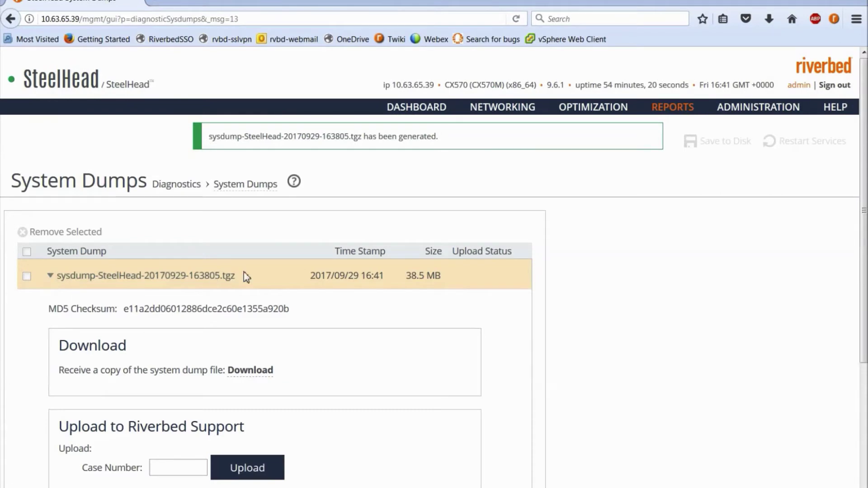
{"action": "scroll", "coordinate": [315, 358], "scroll_direction": "down", "scroll_amount": 2}
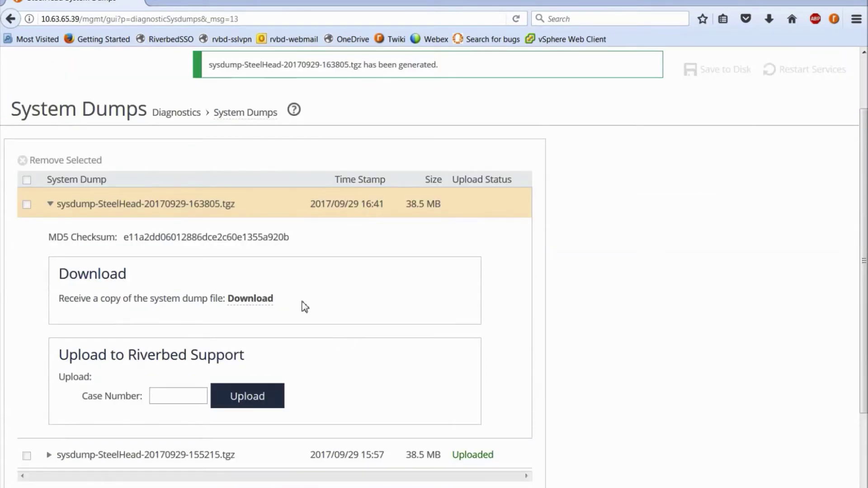
{"action": "left_click_drag", "start_coordinate": [302, 304], "coordinate": [225, 300]}
{"action": "left_click", "coordinate": [166, 396]}
{"action": "left_click", "coordinate": [169, 397]}
{"action": "left_click", "coordinate": [178, 396]}
{"action": "type", "text": "123"}
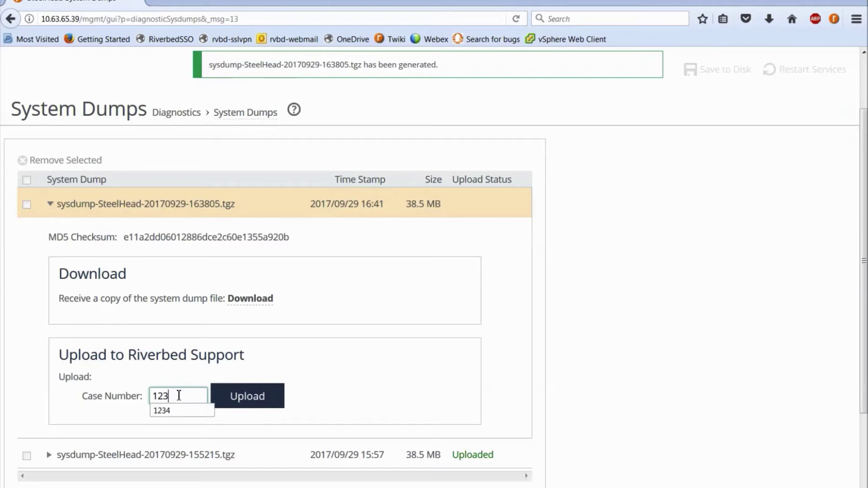
{"action": "type", "text": "4"}
{"action": "double_click", "coordinate": [185, 391]}
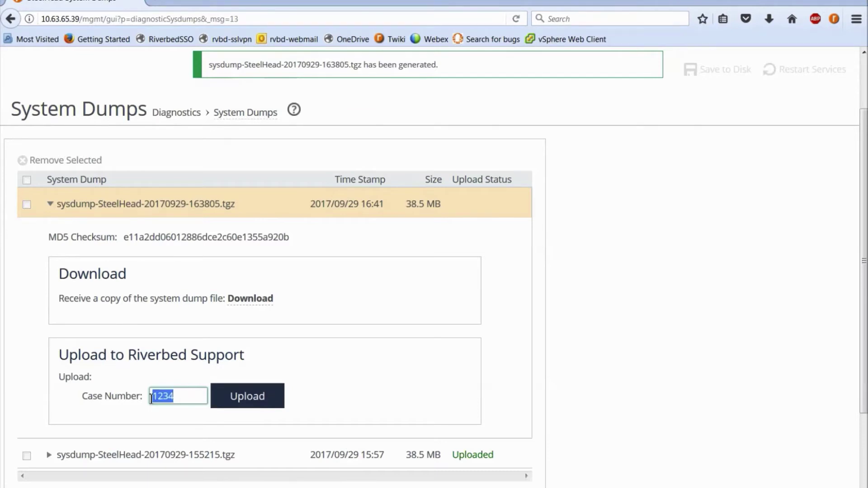
{"action": "type", "text": "2345"}
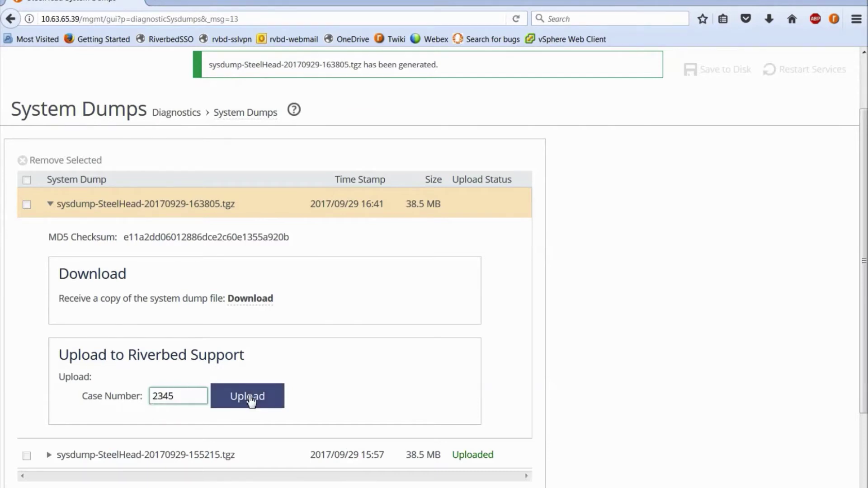
{"action": "left_click", "coordinate": [257, 401]}
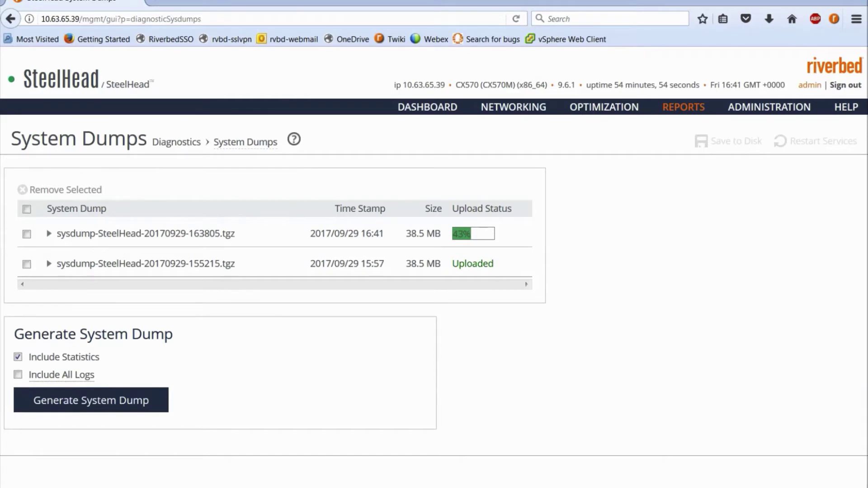
Switch from the running upload to the PuTTY COM4 console session
{"action": "key", "text": "alt+Tab"}
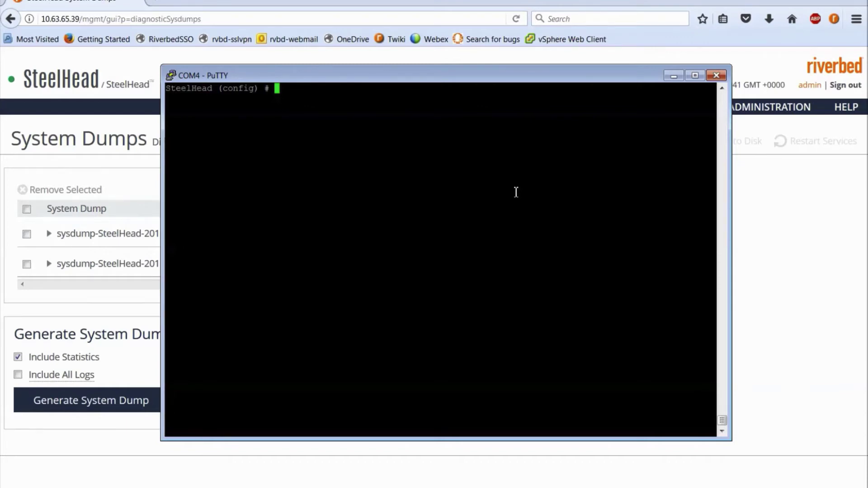
{"action": "type", "text": "de"}
{"action": "type", "text": "bug "}
{"action": "type", "text": "generate dump"}
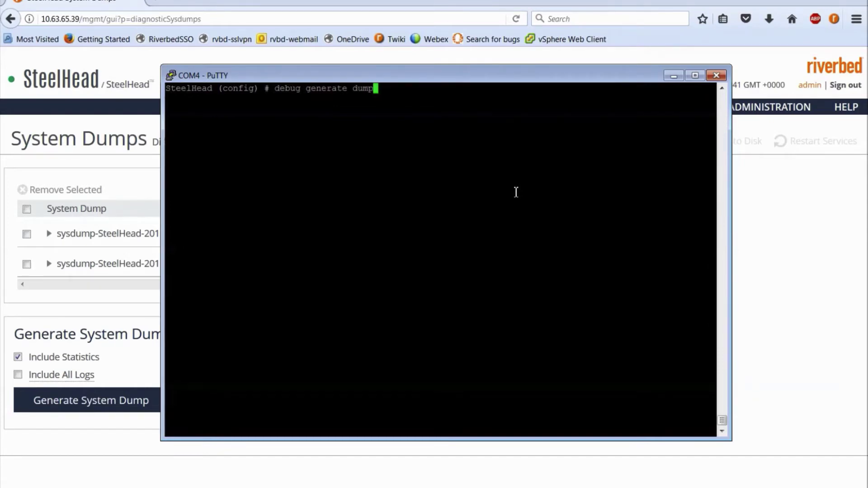
{"action": "type", "text": " ?"}
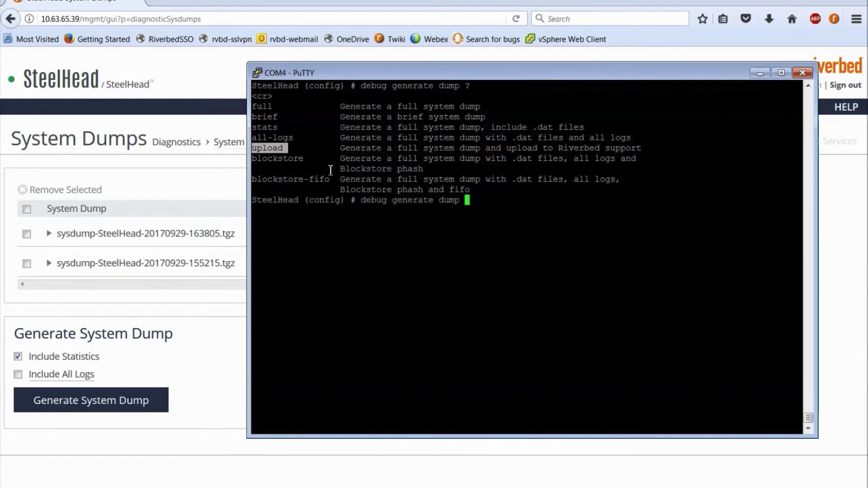
Build the 'all-logs upload' dump command and show its case-number argument
{"action": "left_click", "coordinate": [474, 209]}
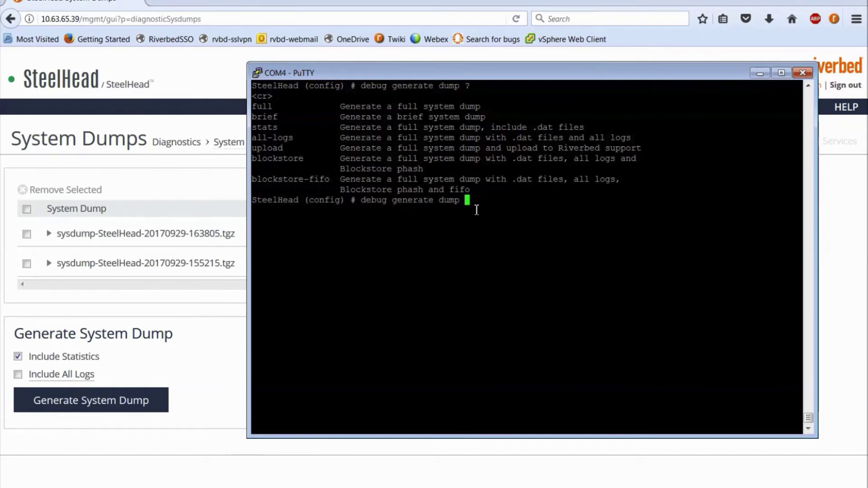
{"action": "type", "text": "all"}
{"action": "key", "text": "Tab"}
{"action": "type", "text": "u"}
{"action": "key", "text": "Tab"}
{"action": "type", "text": "?"}
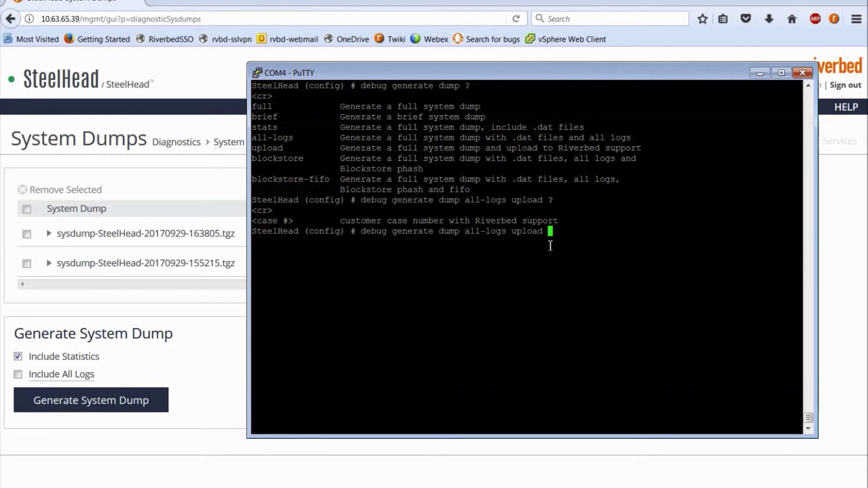
{"action": "type", "text": "5555"}
Run the all-logs dump upload with case number 5555
{"action": "key", "text": "Return"}
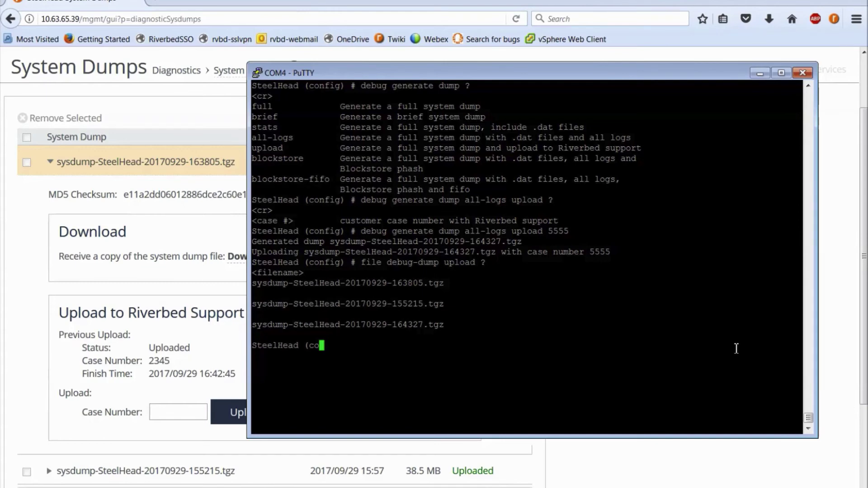
Paste the newest dump filename and the Riverbed FTP address into the upload command
{"action": "left_click_drag", "start_coordinate": [251, 408], "coordinate": [444, 408]}
{"action": "right_click", "coordinate": [462, 384]}
{"action": "type", "text": "f"}
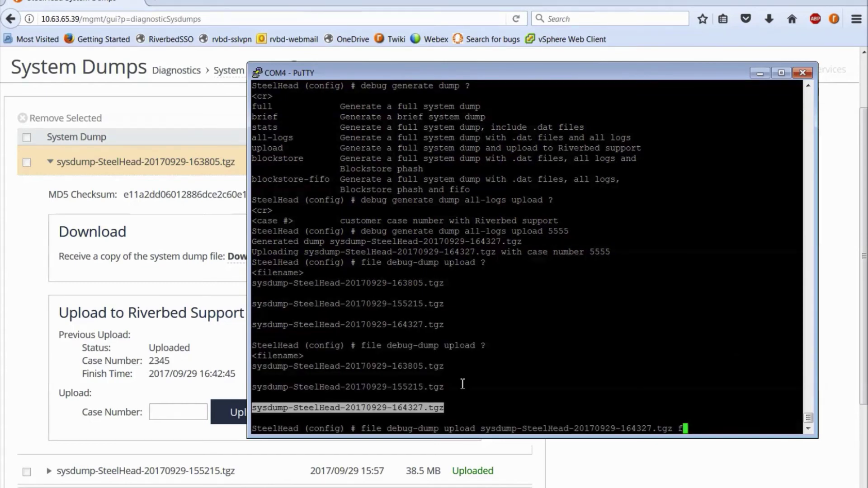
{"action": "type", "text": "tp"}
{"action": "right_click", "coordinate": [462, 384]}
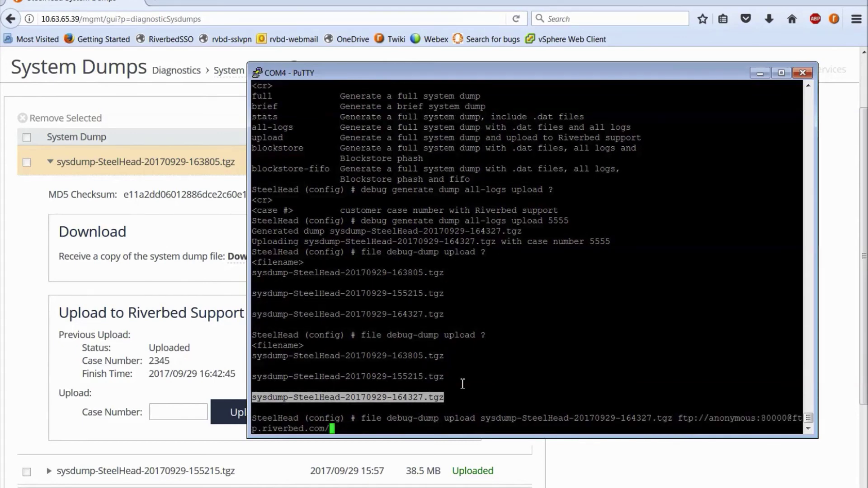
{"action": "type", "text": "incoming"}
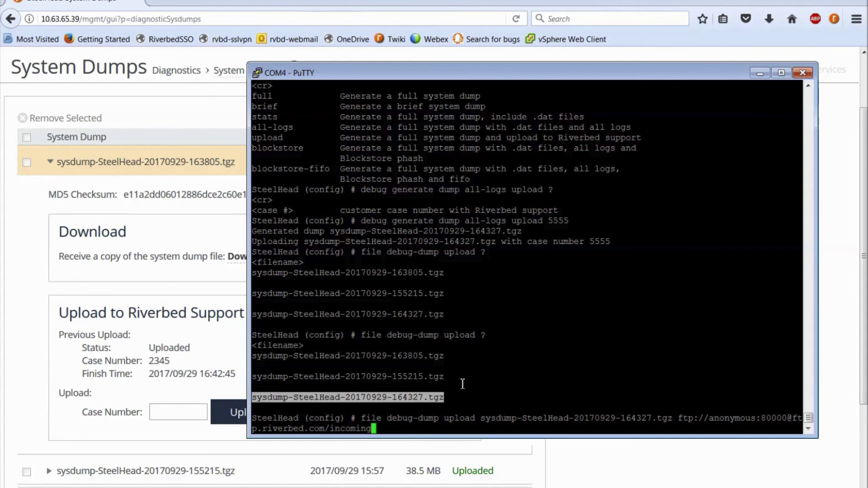
{"action": "type", "text": "/case_4321_"}
Name the destination case_4321_sysdump-SteelHead-20170929-164327.tgz and run the FTP upload
{"action": "right_click", "coordinate": [462, 384]}
{"action": "left_click_drag", "start_coordinate": [372, 429], "coordinate": [619, 428]}
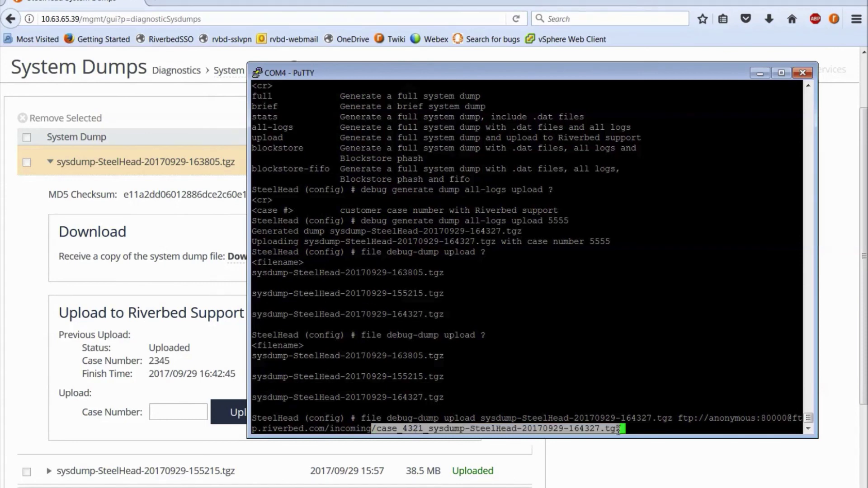
{"action": "left_click", "coordinate": [648, 433]}
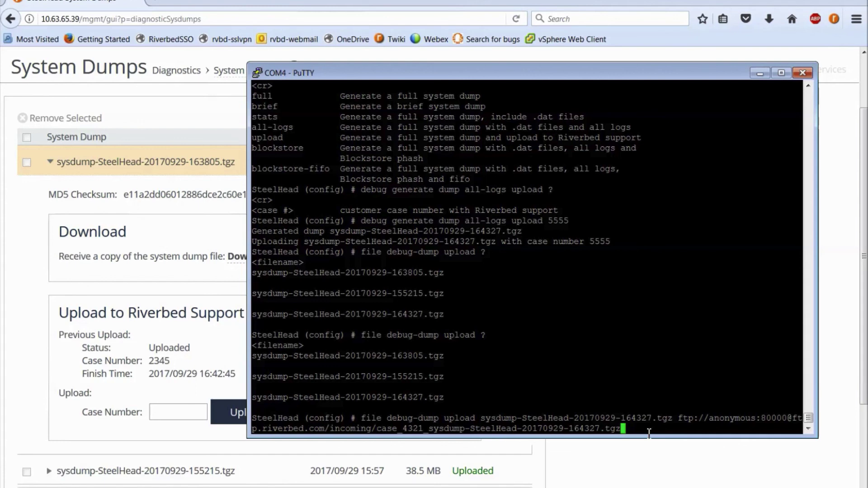
{"action": "key", "text": "Return"}
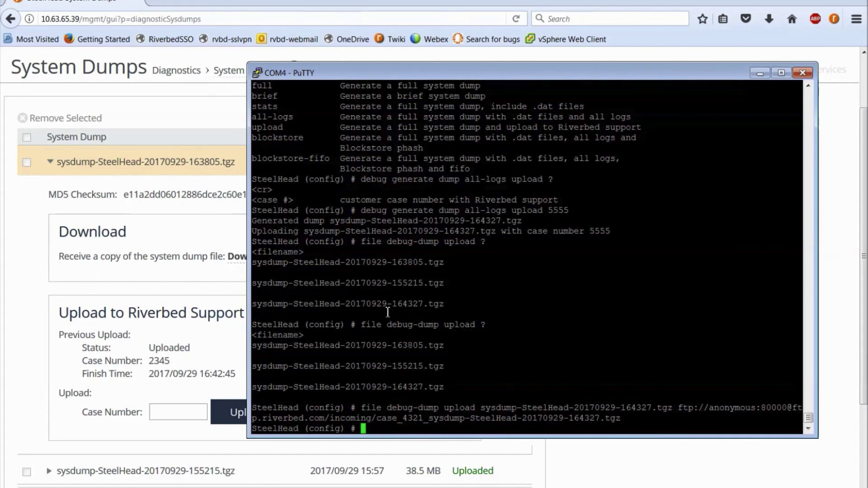